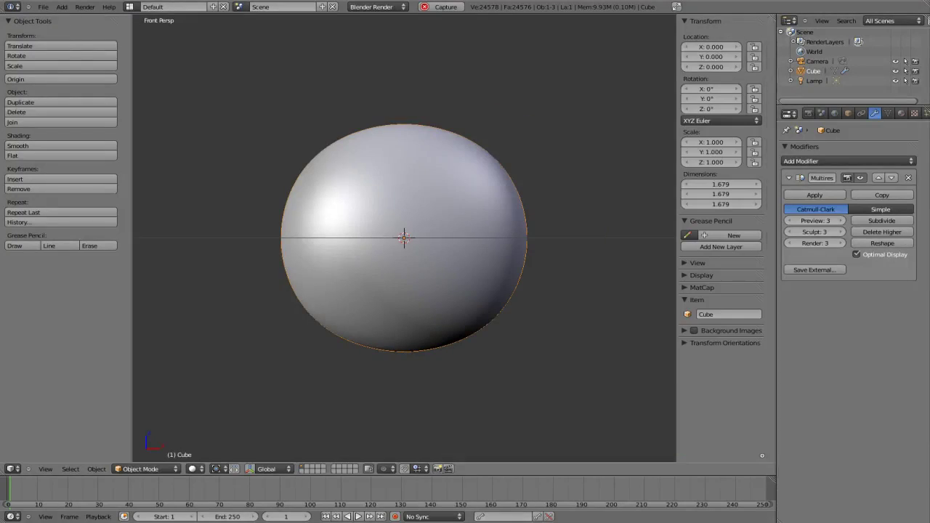
- At multires sculpt level 1, drag the sphere into a lopsided egg shape with the Grab brush
key("g")
scroll(509, 203, "down", 5)
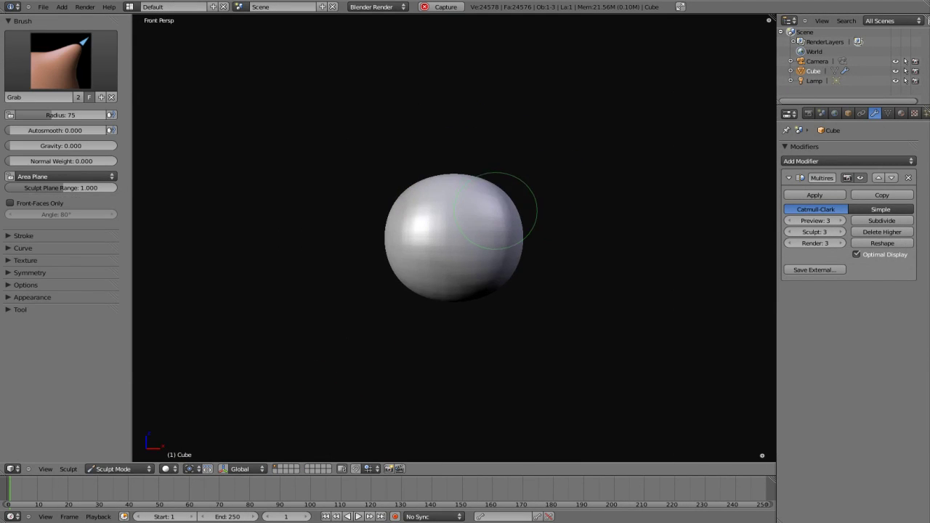
key("ctrl+1")
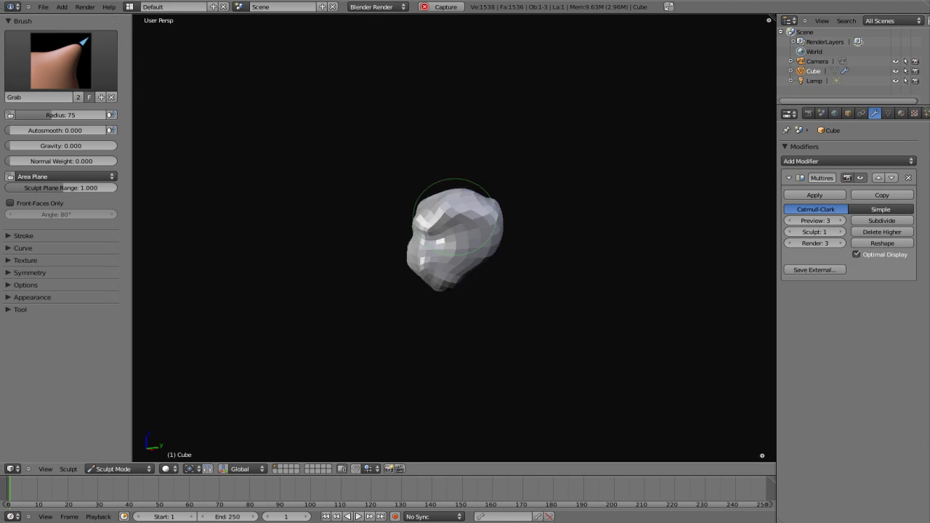
left_click_drag(433, 226, 331, 231)
left_click_drag(430, 218, 472, 230)
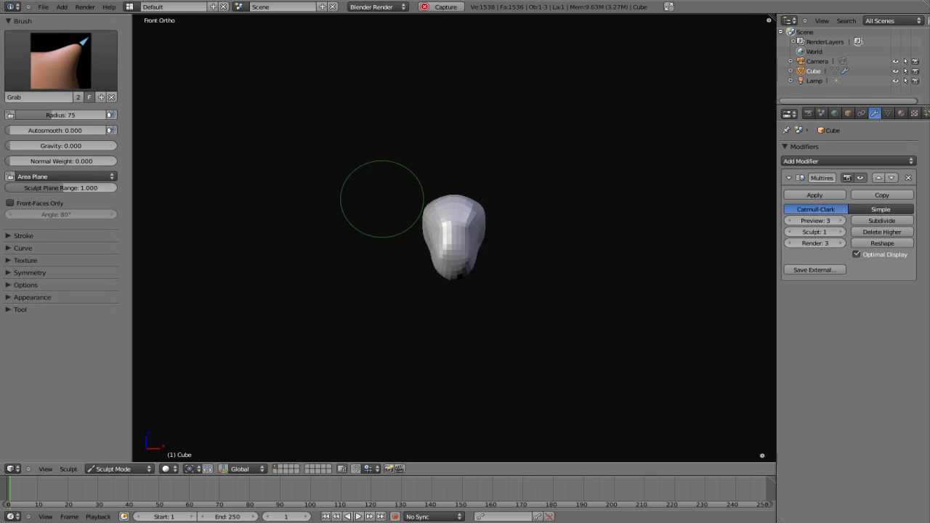
- Toggle to Object Mode and back to Sculpt Mode to restore sculpt level 3
left_click(120, 469)
left_click(124, 465)
left_click(120, 468)
left_click(125, 436)
- Give the Clay.001 brush a new Image texture loaded from claytube.png
key("s")
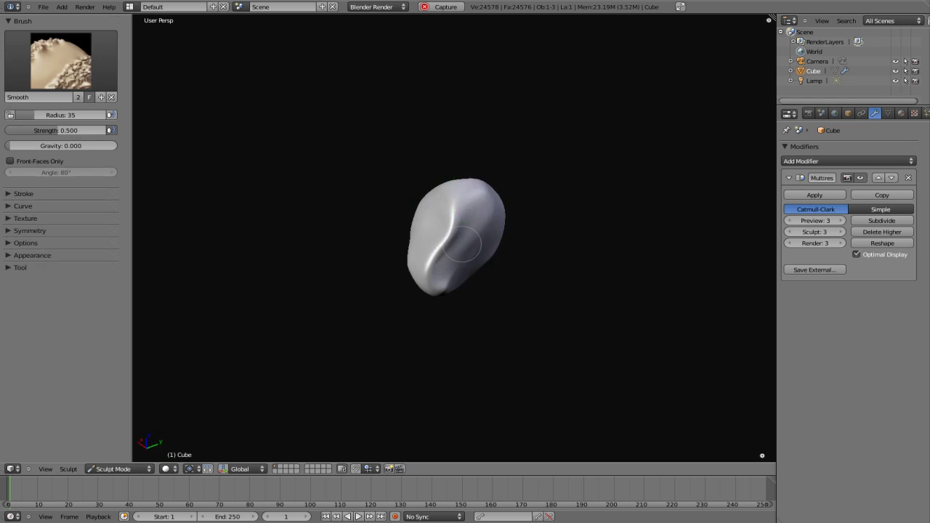
key("c")
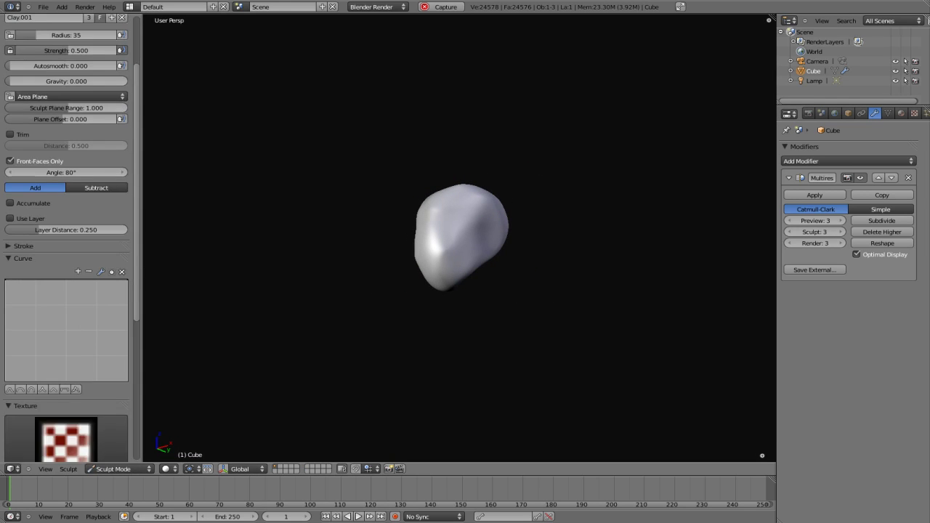
scroll(65, 218, "down", 8)
left_click(111, 242)
left_click(914, 113)
left_click(865, 161)
left_click(862, 224)
double_click(557, 88)
left_click(26, 166)
scroll(66, 218, "up", 8)
left_click(65, 62)
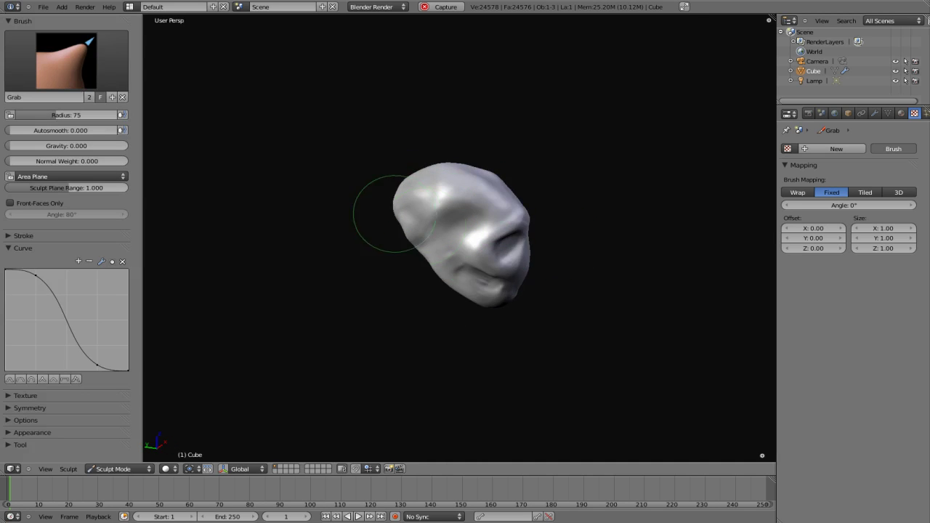
- Carve eye sockets, cheekbones and jaw at level 4 using Layer, Flatten/Contrast and Clay.001 brushes
key("l")
key("shift+t")
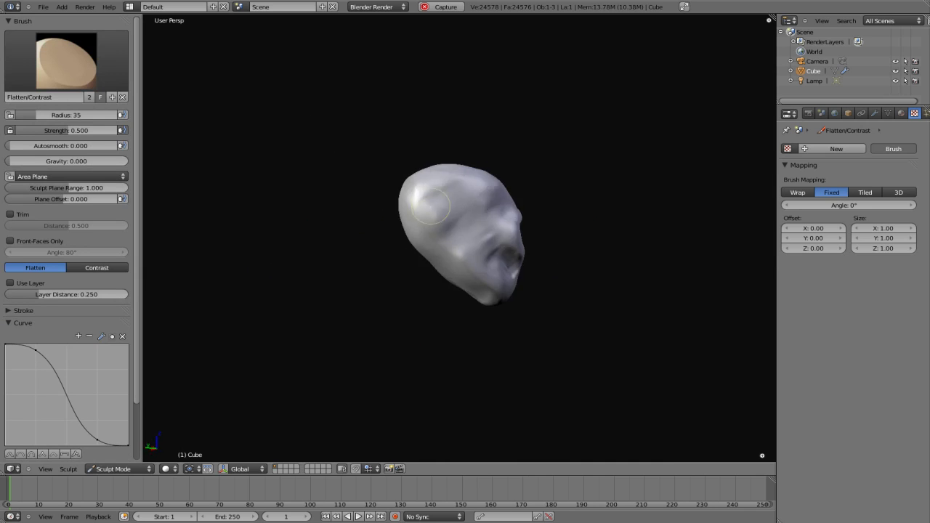
middle_click_drag(520, 249, 465, 240)
left_click(874, 113)
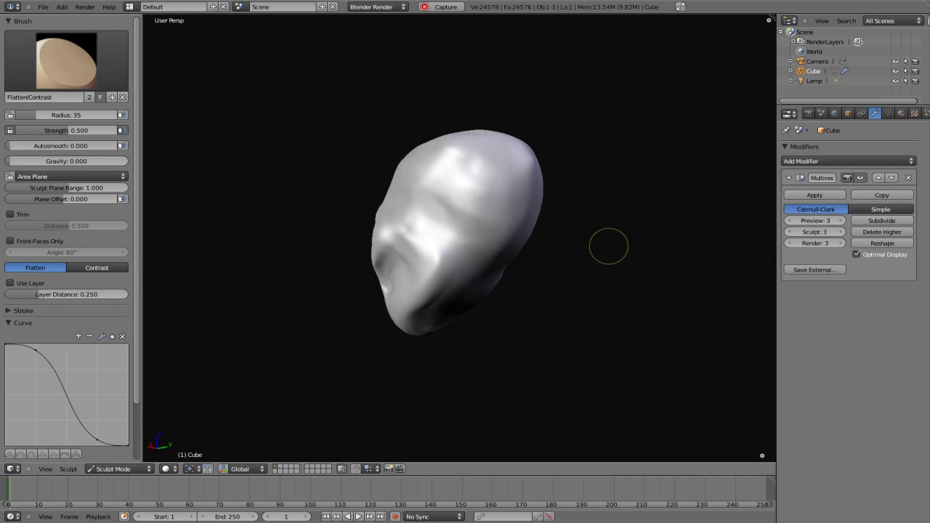
key("c")
middle_click_drag(474, 207, 332, 170)
mouse_move(487, 176)
middle_mouse_down()
mouse_move(419, 272)
mouse_move(389, 289)
mouse_move(410, 183)
mouse_move(449, 222)
middle_mouse_up()
mouse_move(430, 318)
middle_mouse_down()
mouse_move(392, 320)
mouse_move(436, 306)
middle_mouse_up()
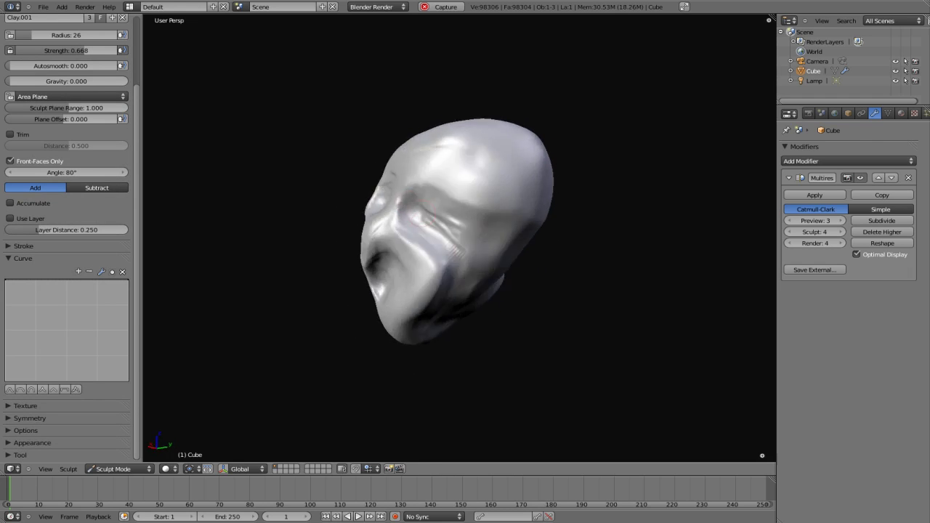
- Carve vertical wrinkle grooves across the mouth and cheeks with the subtractive SculptDraw brush
mouse_move(436, 305)
middle_mouse_down()
mouse_move(429, 290)
mouse_move(440, 265)
middle_mouse_up()
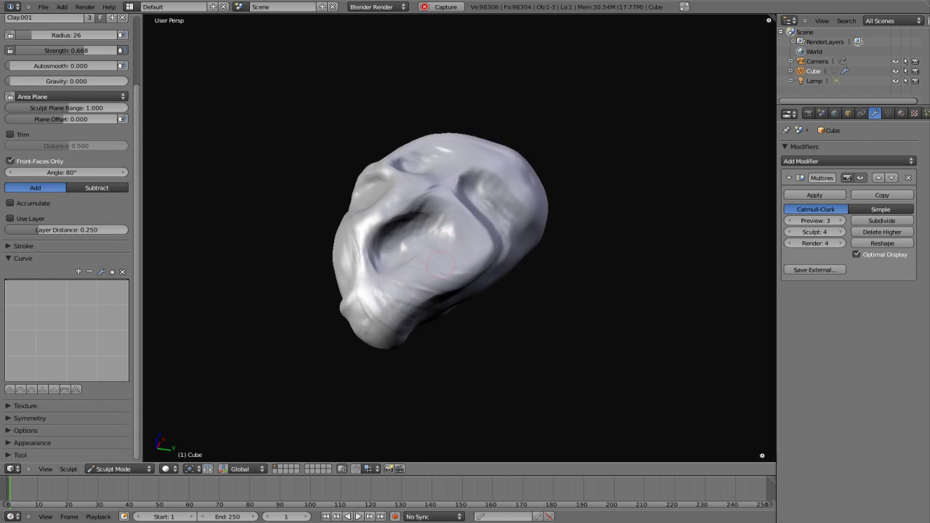
middle_click_drag(388, 175, 454, 274)
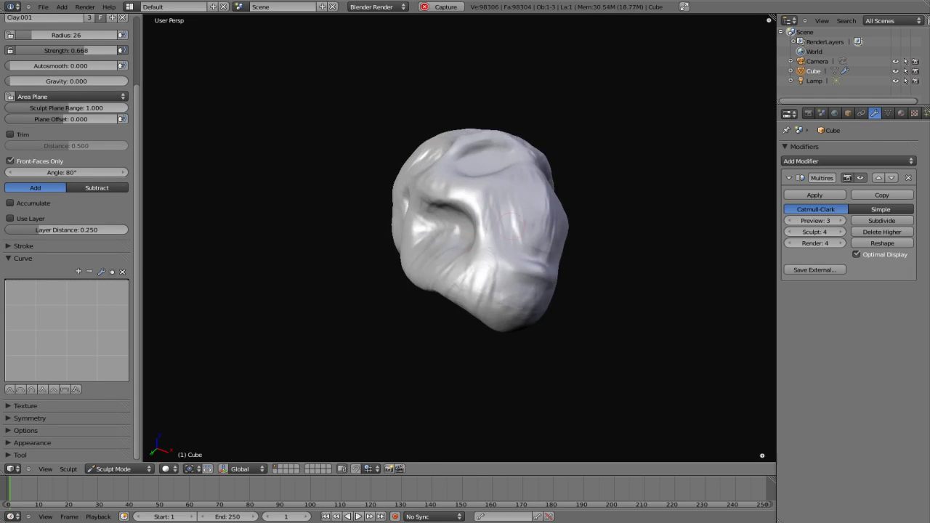
middle_click_drag(465, 233, 415, 179)
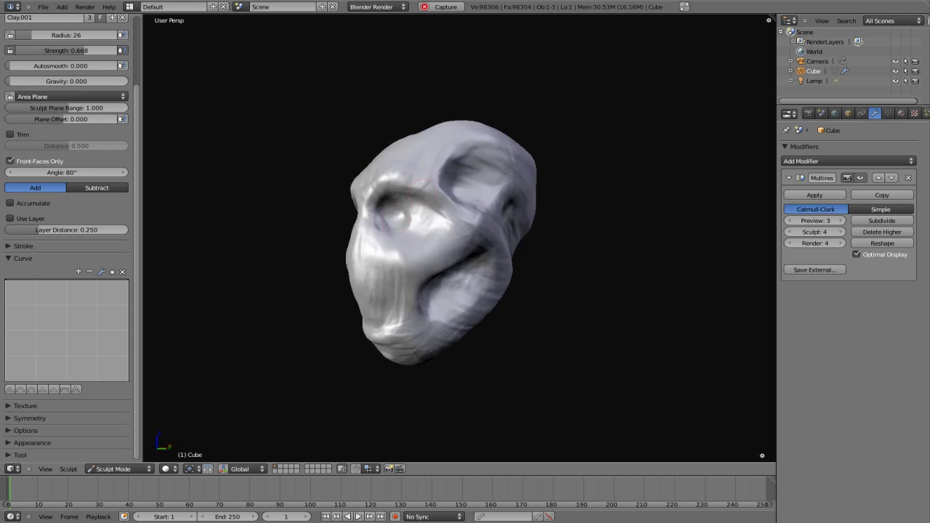
mouse_move(348, 211)
middle_mouse_down()
mouse_move(472, 261)
mouse_move(451, 239)
middle_mouse_up()
key("d")
mouse_move(434, 295)
middle_mouse_down()
mouse_move(465, 283)
mouse_move(414, 298)
mouse_move(460, 317)
mouse_move(409, 303)
mouse_move(451, 309)
middle_mouse_up()
mouse_move(447, 226)
middle_mouse_down()
mouse_move(542, 293)
mouse_move(443, 305)
mouse_move(368, 179)
mouse_move(421, 196)
mouse_move(407, 203)
middle_mouse_up()
middle_click_drag(436, 254, 458, 247)
- Switch to Clay.001 and build up thicker, protruding lips below the wrinkles
left_click(66, 60)
left_click(138, 118)
mouse_move(436, 211)
middle_mouse_down()
mouse_move(422, 225)
mouse_move(433, 247)
mouse_move(454, 233)
mouse_move(457, 269)
mouse_move(445, 285)
mouse_move(501, 344)
middle_mouse_up()
middle_click_drag(512, 242, 447, 203)
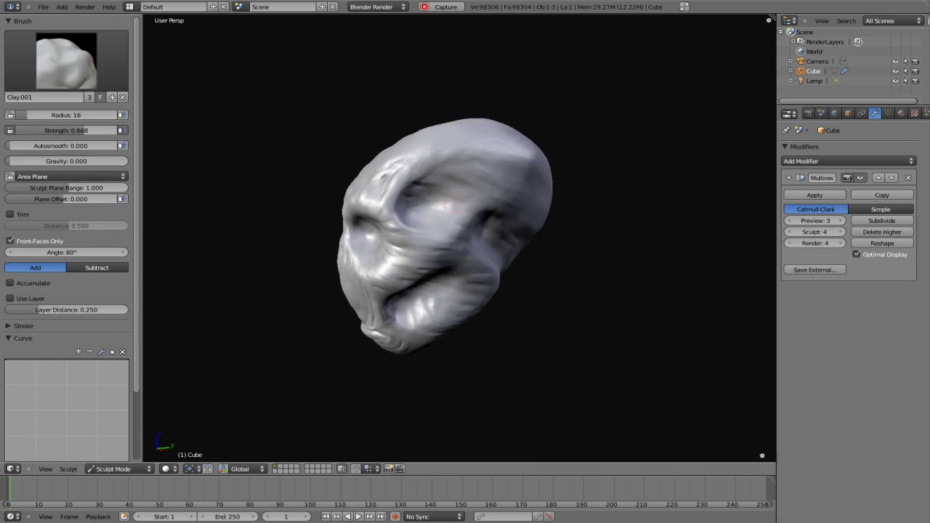
- In front orthographic view, swell the eyeballs with Inflate/Deflate and crease the lids with Clay.001
key("KP_1")
key("KP_5")
key("i")
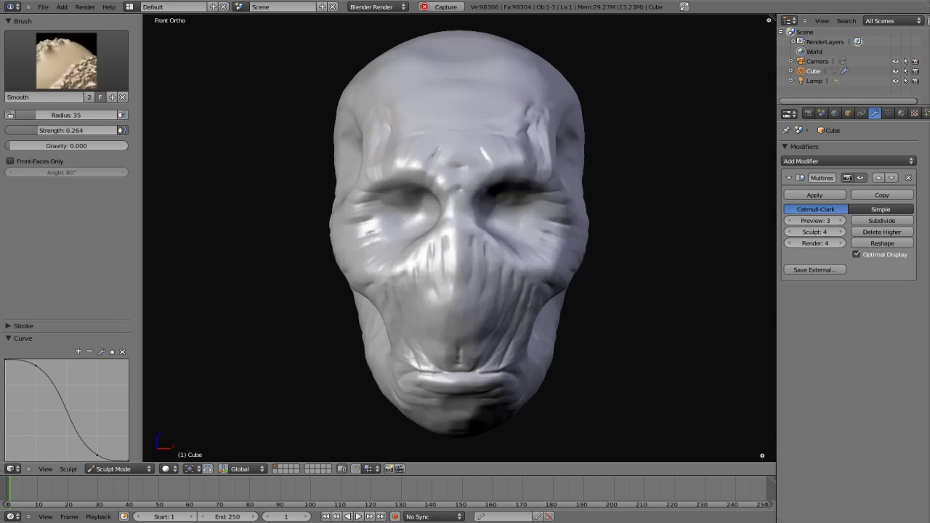
key("c")
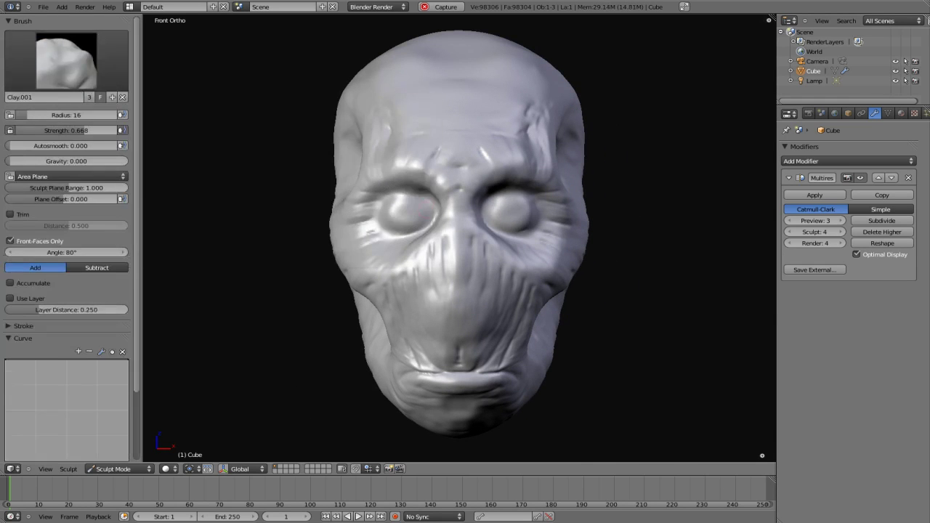
middle_click_drag(459, 239, 385, 215)
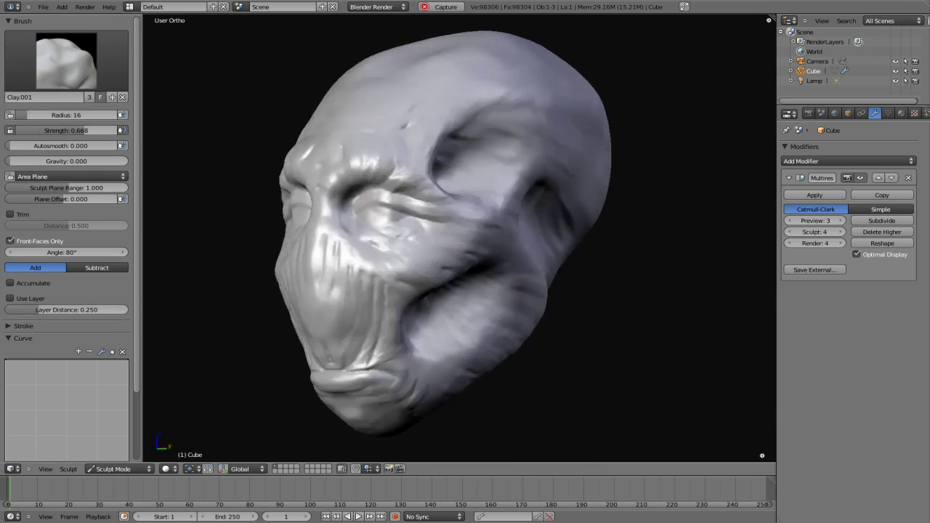
scroll(251, 229, "up", 6)
scroll(250, 228, "down", 6)
mouse_move(251, 229)
middle_mouse_down()
mouse_move(240, 229)
mouse_move(290, 229)
mouse_move(250, 229)
middle_mouse_up()
scroll(250, 229, "up", 5)
- Carve fine wrinkle lines across the nose and cheeks with SculptDraw, back in perspective view
key("d")
scroll(459, 240, "down", 3)
mouse_move(459, 240)
middle_mouse_down()
mouse_move(436, 240)
mouse_move(459, 240)
mouse_move(414, 218)
middle_mouse_up()
scroll(459, 240, "up", 3)
scroll(459, 240, "down", 3)
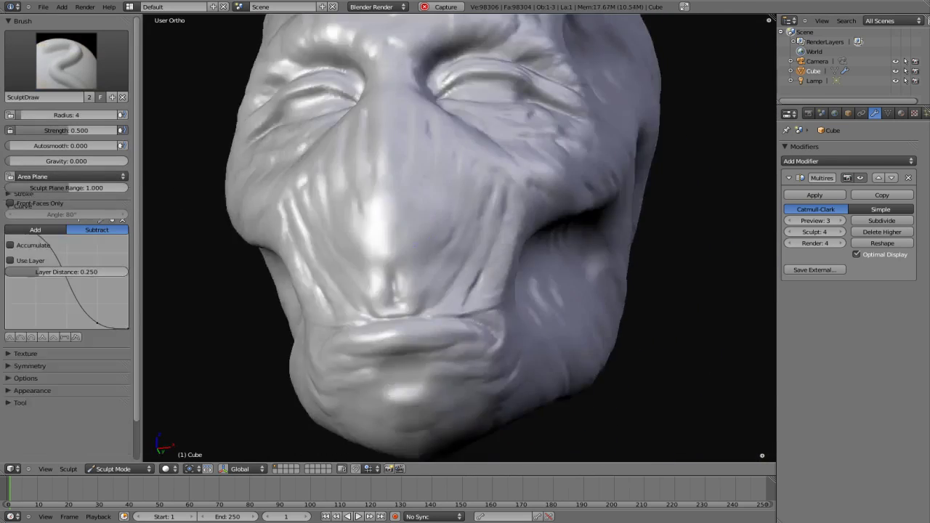
key("KP_5")
scroll(460, 240, "down", 2)
middle_click_drag(459, 240, 407, 218)
scroll(407, 218, "down", 2)
scroll(342, 186, "up", 2)
- Refine the head with Grab and Smooth, finishing on the Flatten/Contrast brush
left_click(65, 62)
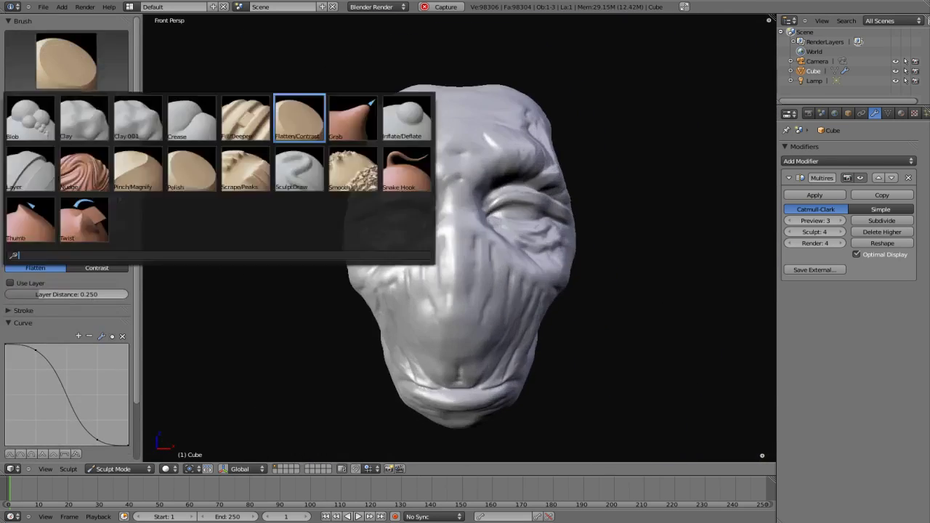
left_click(301, 116)
mouse_move(459, 240)
middle_mouse_down()
mouse_move(436, 233)
mouse_move(431, 182)
middle_mouse_up()
scroll(436, 233, "down", 3)
key("shift+s")
key("shift+t")
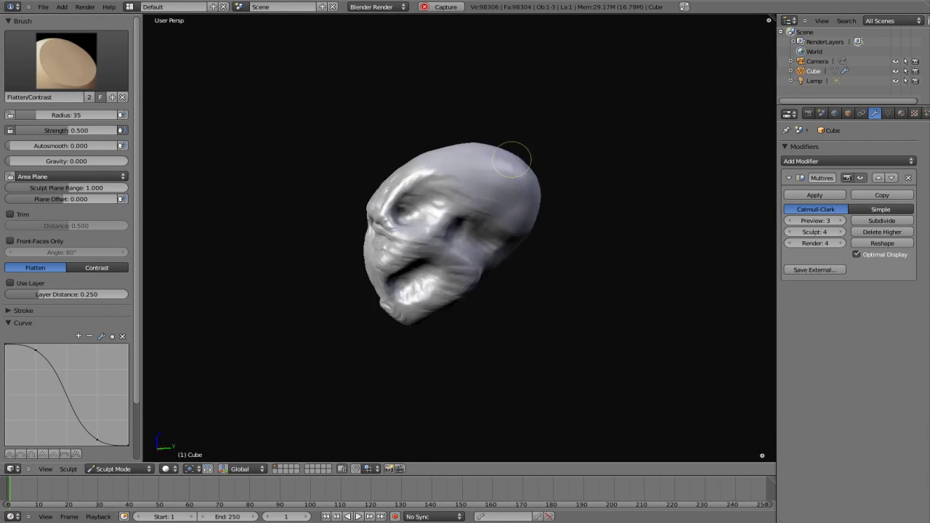
- Sculpt deep wrinkles across the face, working from frontal, underside and both three-quarter angles
scroll(450, 240, "up", 3)
mouse_move(451, 240)
middle_mouse_down()
mouse_move(425, 240)
mouse_move(444, 243)
mouse_move(487, 211)
middle_mouse_up()
mouse_move(635, 215)
middle_mouse_down()
mouse_move(596, 175)
mouse_move(551, 55)
middle_mouse_up()
mouse_move(480, 240)
middle_mouse_down()
mouse_move(428, 240)
mouse_move(428, 210)
mouse_move(458, 232)
middle_mouse_up()
mouse_move(407, 167)
middle_mouse_down()
mouse_move(312, 137)
mouse_move(320, 181)
mouse_move(392, 171)
middle_mouse_up()
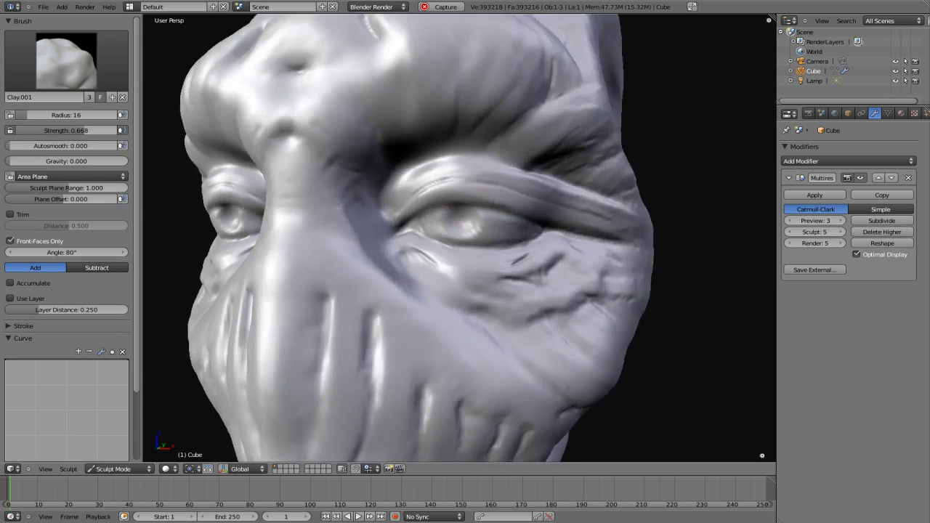
mouse_move(240, 214)
middle_mouse_down()
mouse_move(391, 194)
mouse_move(647, 186)
middle_mouse_up()
scroll(246, 211, "down", 3)
middle_click_drag(517, 330, 447, 272)
scroll(447, 272, "up", 3)
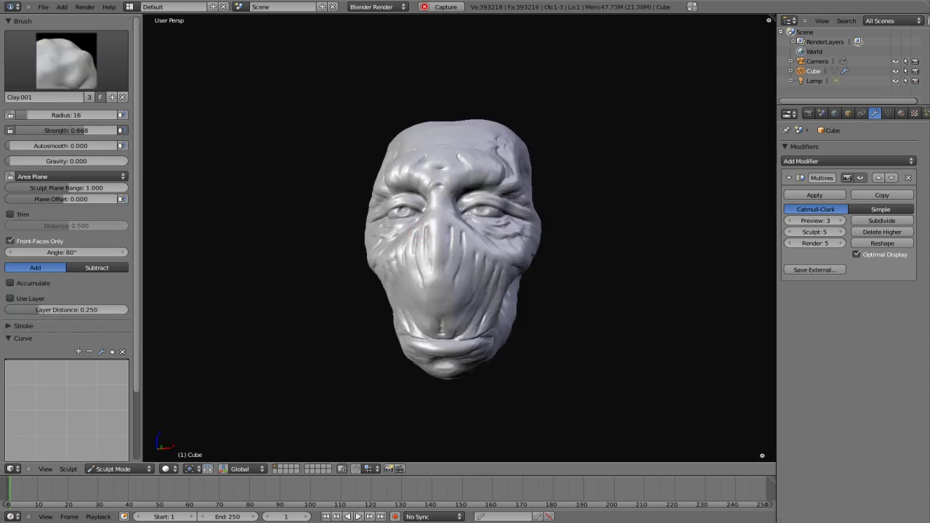
middle_click_drag(594, 178, 541, 186)
mouse_move(323, 305)
middle_mouse_down()
mouse_move(370, 320)
mouse_move(517, 293)
mouse_move(450, 283)
middle_mouse_up()
scroll(465, 240, "up", 5)
mouse_move(477, 220)
middle_mouse_down()
mouse_move(450, 239)
mouse_move(477, 291)
mouse_move(378, 262)
mouse_move(349, 203)
mouse_move(309, 158)
mouse_move(378, 167)
middle_mouse_up()
scroll(477, 291, "down", 3)
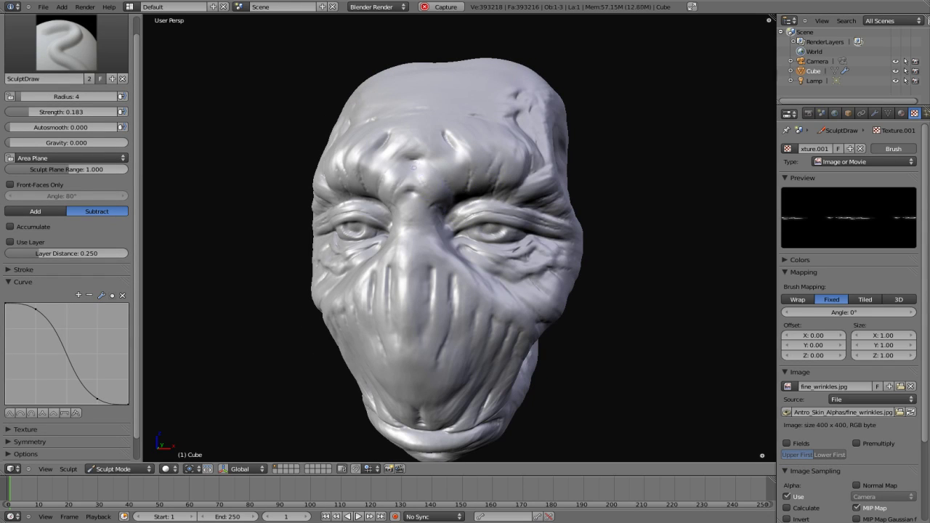
- Stroke fine skin-texture wrinkles over the forehead, eyes, cheeks and mouth with the fine_wrinkles brush
middle_click_drag(414, 165, 418, 226)
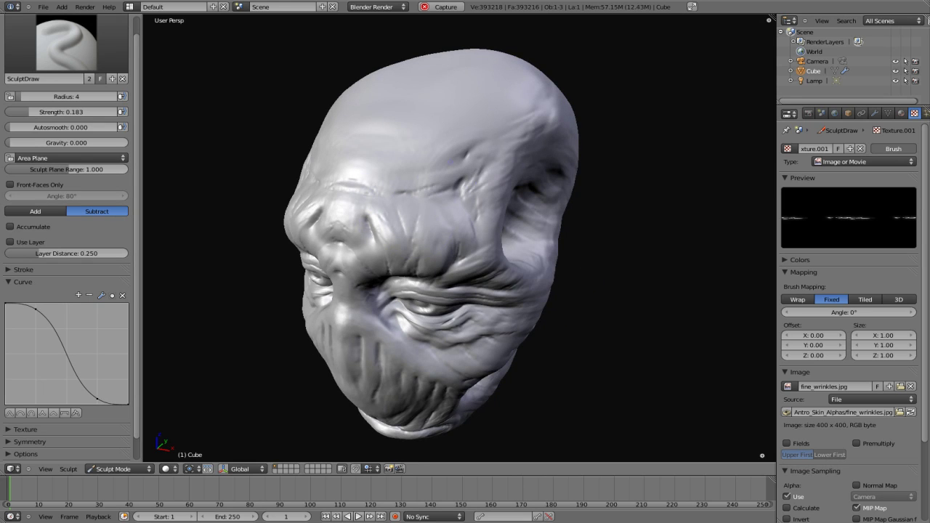
middle_click_drag(454, 158, 452, 182)
middle_click_drag(429, 218, 429, 188)
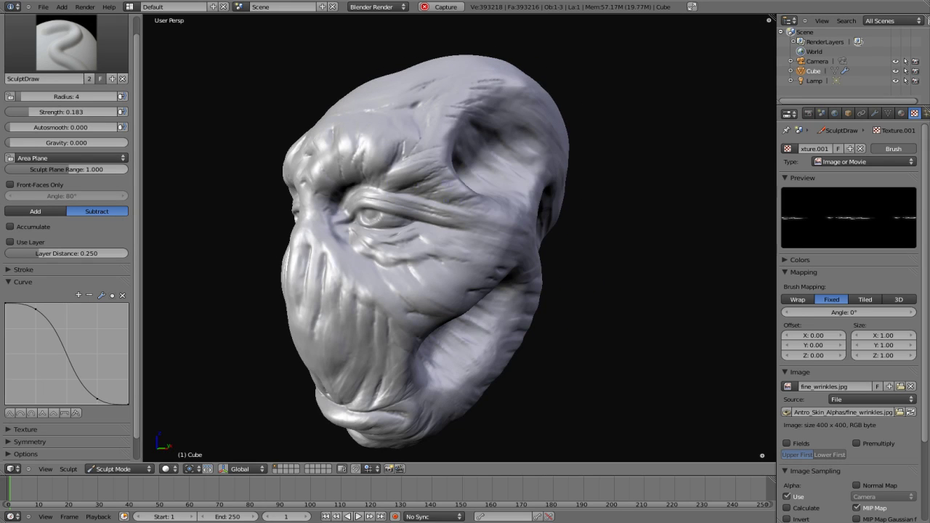
middle_click_drag(340, 252, 396, 284)
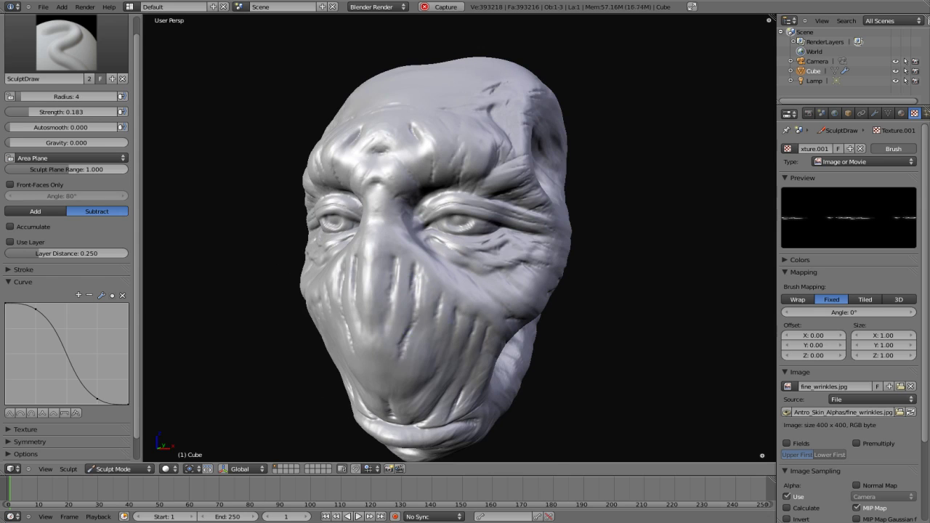
middle_click_drag(458, 324, 415, 312)
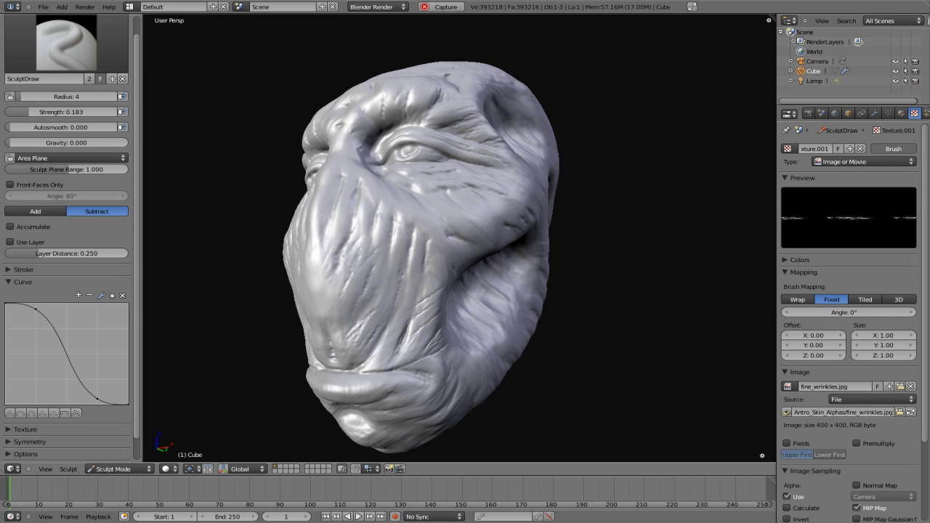
mouse_move(370, 387)
middle_mouse_down()
mouse_move(442, 344)
mouse_move(401, 351)
mouse_move(436, 356)
mouse_move(462, 302)
middle_mouse_up()
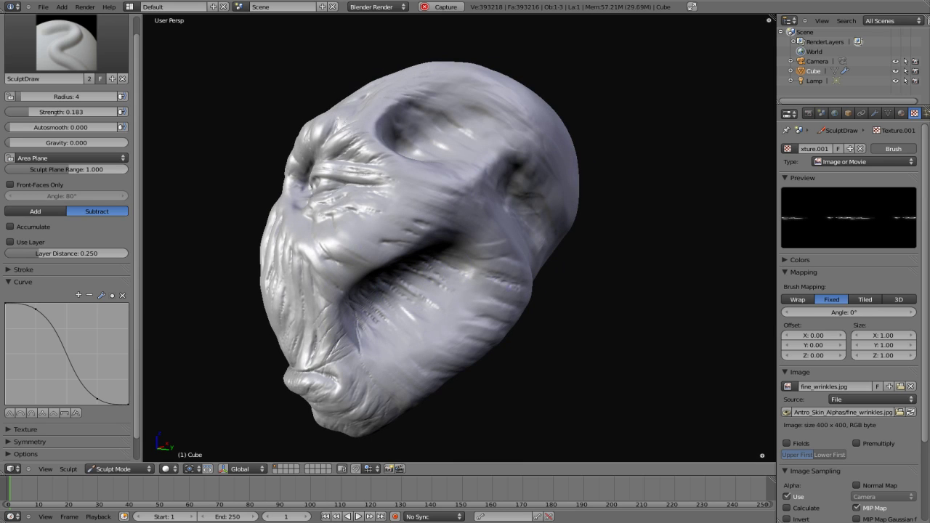
mouse_move(434, 192)
middle_mouse_down()
mouse_move(417, 228)
mouse_move(428, 133)
mouse_move(501, 109)
mouse_move(533, 266)
mouse_move(487, 218)
middle_mouse_up()
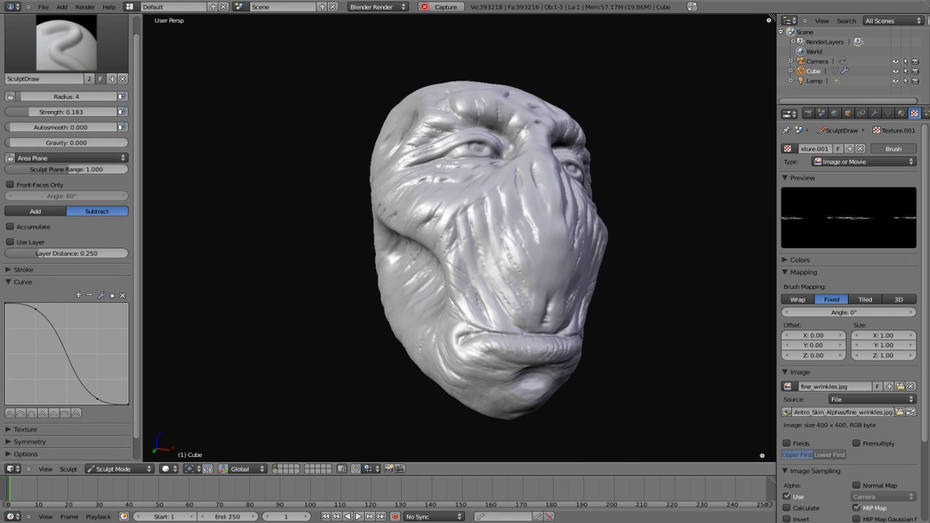
mouse_move(503, 266)
middle_mouse_down()
mouse_move(487, 98)
mouse_move(443, 218)
mouse_move(451, 225)
mouse_move(407, 182)
mouse_move(481, 117)
middle_mouse_up()
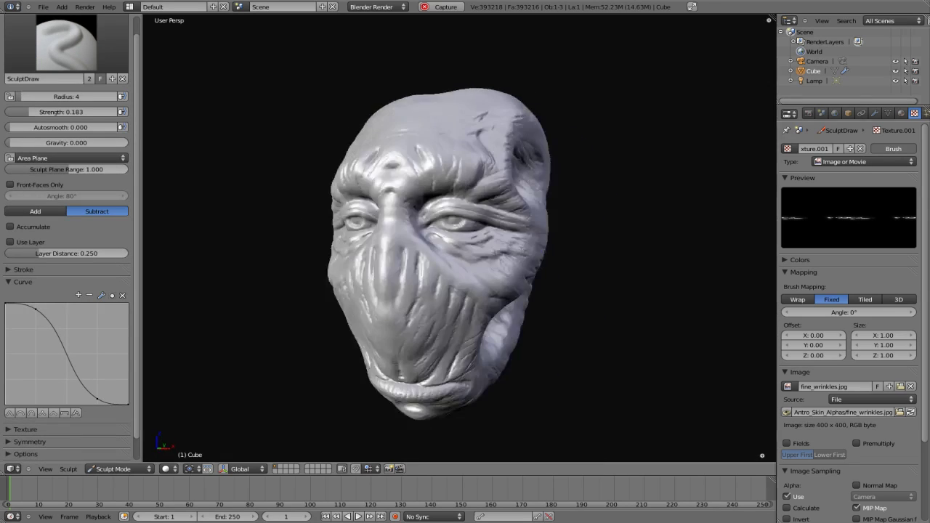
middle_click_drag(465, 182, 508, 165)
mouse_move(443, 218)
middle_mouse_down()
mouse_move(421, 232)
mouse_move(436, 210)
mouse_move(457, 218)
mouse_move(400, 233)
middle_mouse_up()
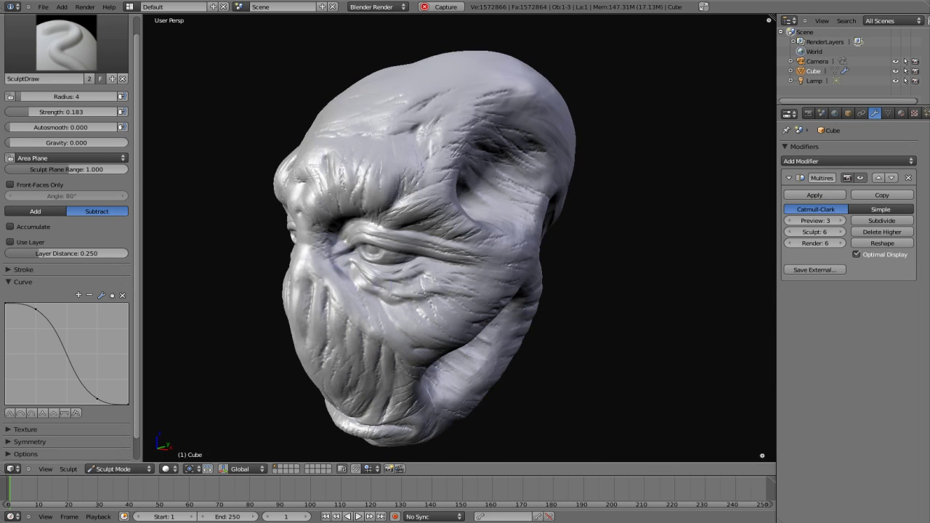
- Adjust the brush strength from 0.078 to 0.098
middle_click_drag(451, 255, 378, 233)
key("shift+f")
middle_click_drag(421, 255, 465, 247)
key("shift+f")
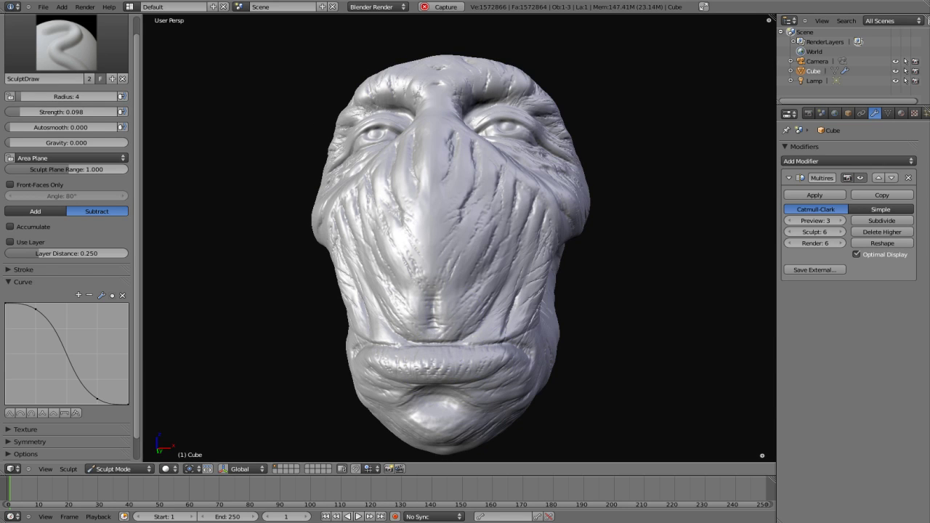
mouse_move(327, 218)
middle_mouse_down()
mouse_move(229, 132)
mouse_move(312, 167)
middle_mouse_up()
- Work over the head with the Flatten/Contrast brush from front, top and profile views
scroll(229, 132, "down", 3)
key("shift+t")
mouse_move(408, 311)
middle_mouse_down()
mouse_move(378, 313)
mouse_move(436, 320)
mouse_move(415, 321)
mouse_move(382, 260)
middle_mouse_up()
mouse_move(508, 305)
middle_mouse_down()
mouse_move(480, 302)
mouse_move(530, 298)
mouse_move(509, 300)
mouse_move(524, 302)
middle_mouse_up()
middle_click_drag(305, 204, 378, 204)
scroll(332, 197, "up", 3)
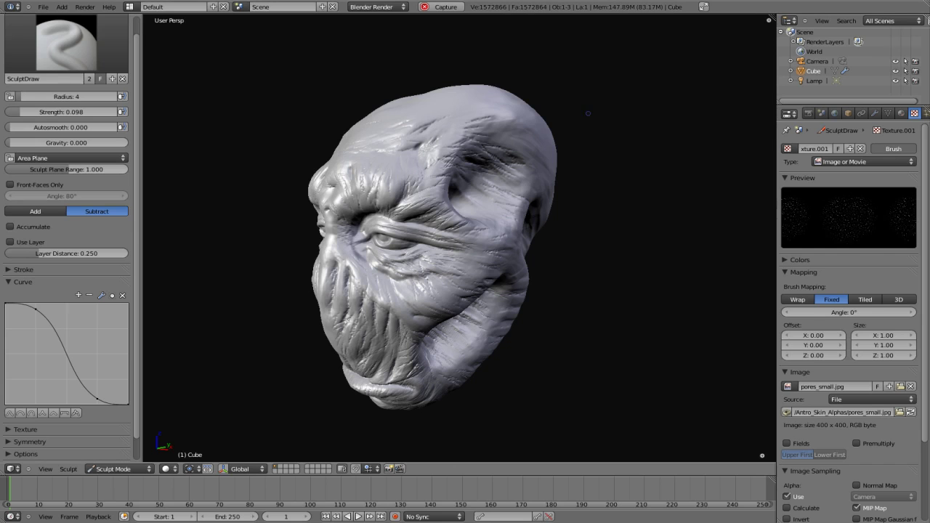
middle_click_drag(436, 254, 523, 254)
mouse_move(465, 218)
middle_mouse_down()
mouse_move(465, 247)
mouse_move(523, 276)
middle_mouse_up()
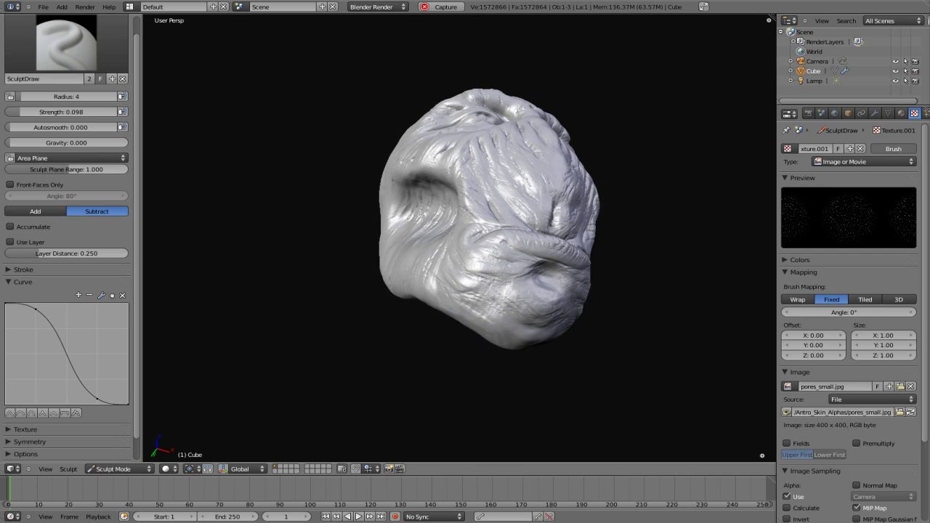
middle_click_drag(436, 305, 455, 308)
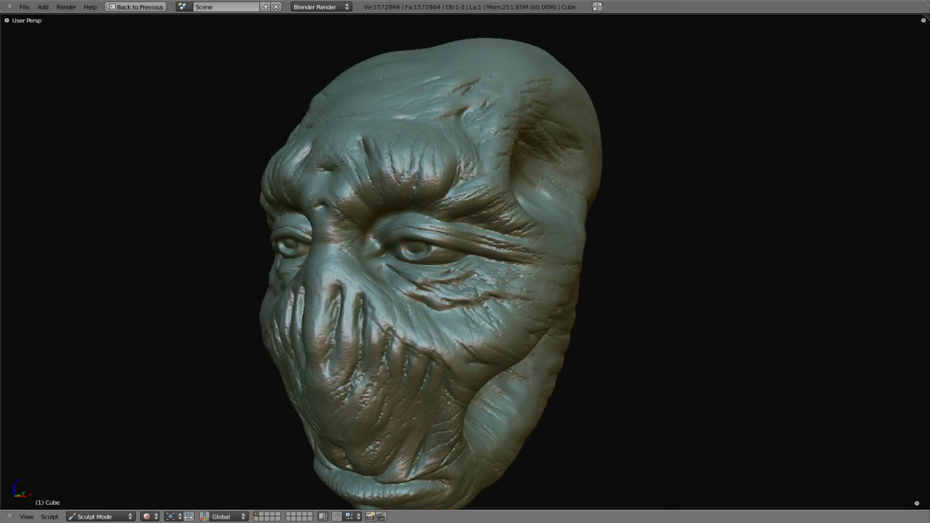
- Show the tool shelf and pick the pores image from Antro_Skin_Alphas as the brush alpha
key("t")
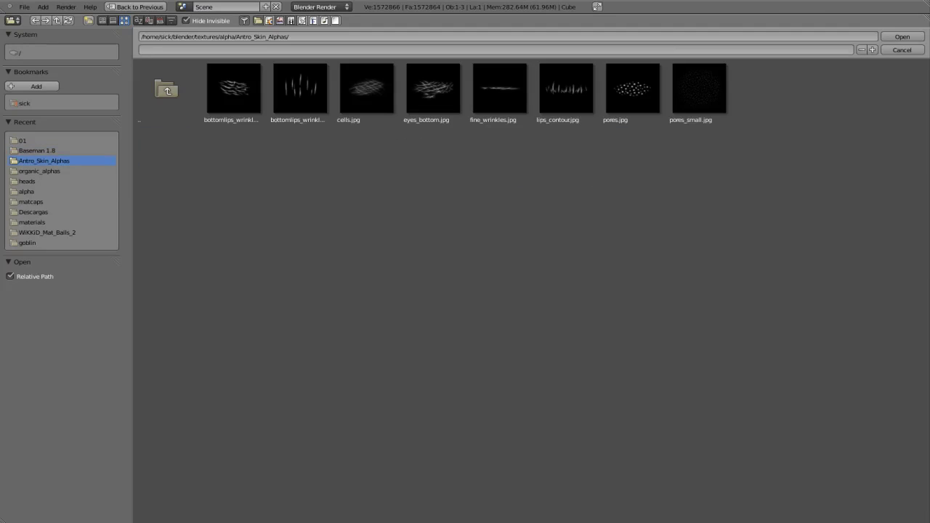
left_click(632, 88)
left_click(902, 37)
- Load cells.jpg as the SculptDraw brush alpha and set the brush to Subtract
double_click(367, 89)
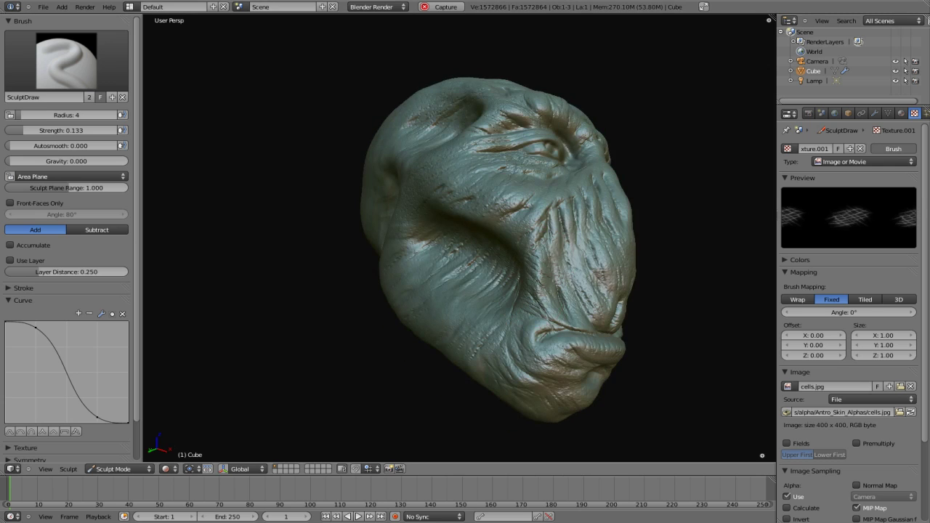
left_click(96, 229)
middle_click_drag(494, 247, 523, 240)
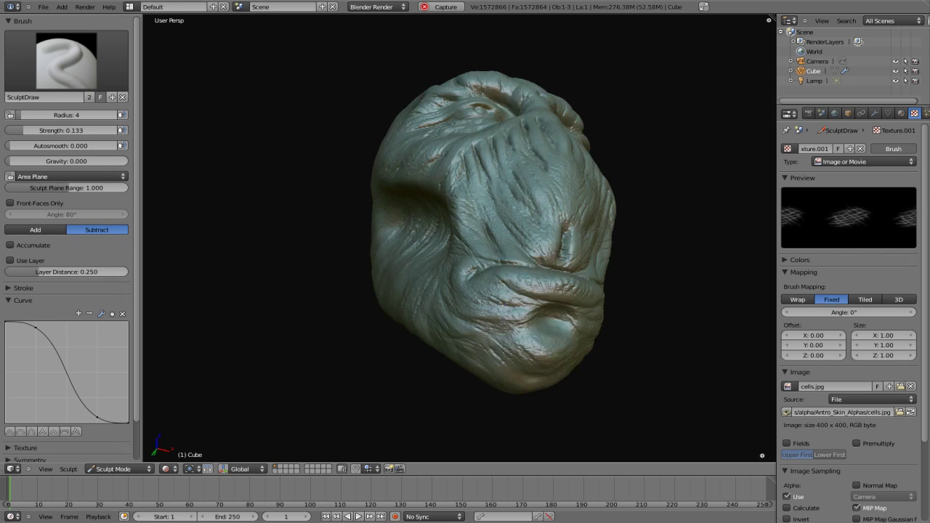
middle_click_drag(498, 334, 481, 275)
middle_click_drag(515, 312, 504, 86)
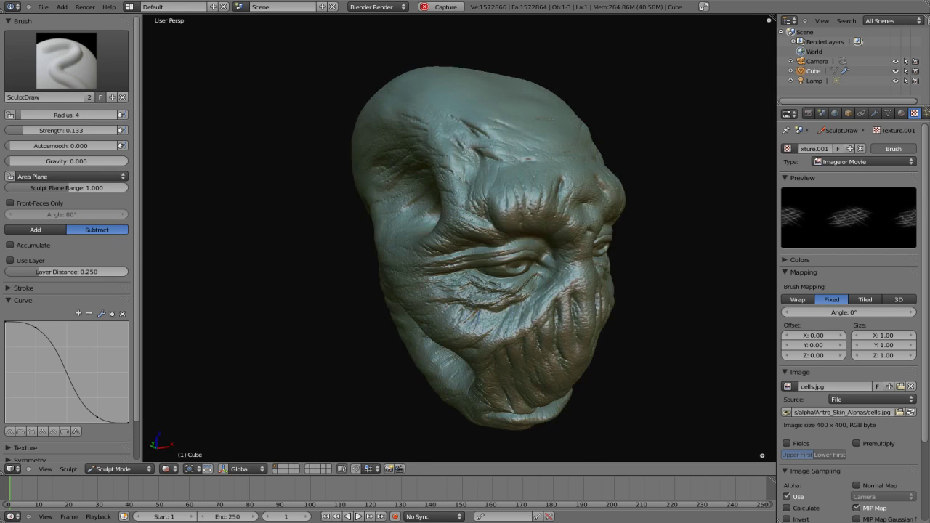